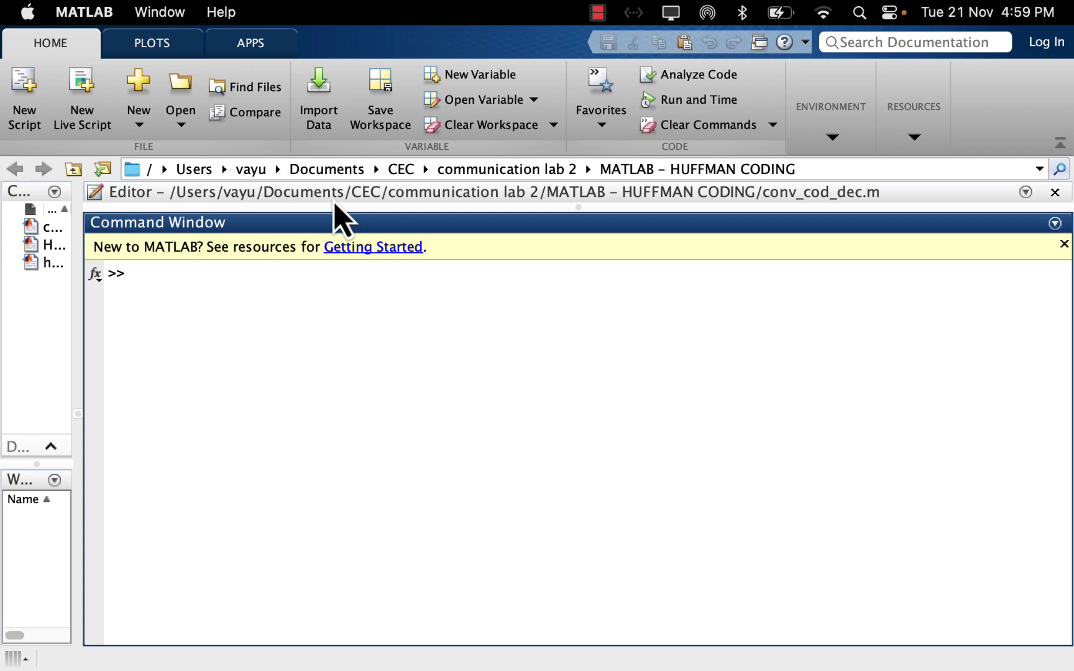
pyautogui.write('x = ')
pyautogui.write('[')
pyautogui.write('1 1')
pyautogui.write(' 1 1 1')
# Step: Run x = [1 1 1 1 1], then clear the Command Window with clc
pyautogui.press('Return')
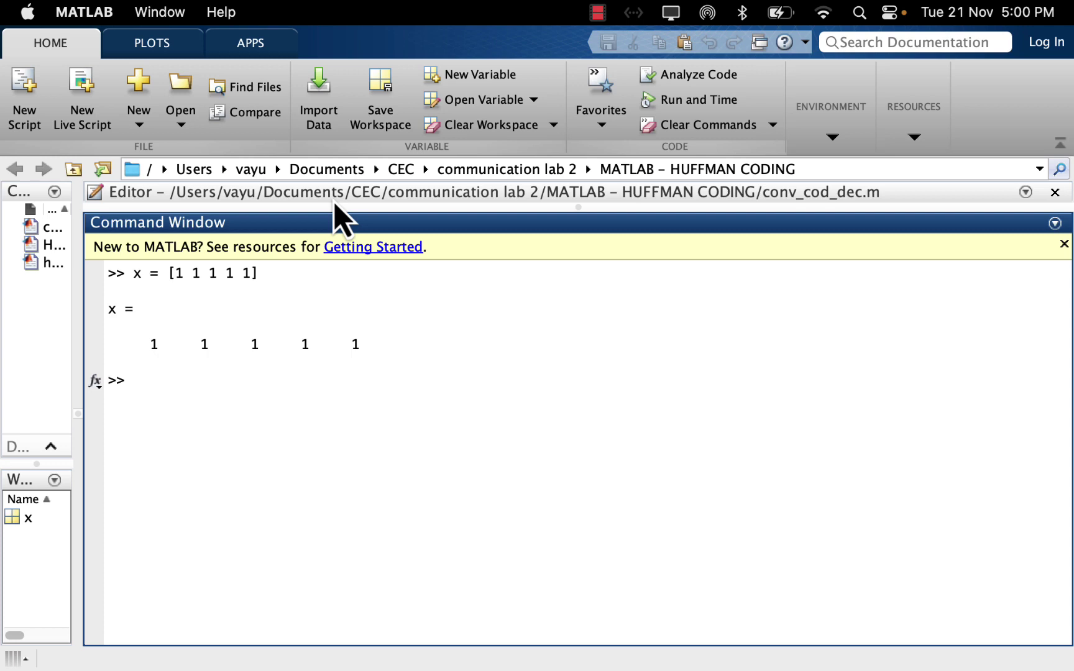
pyautogui.write('clc')
pyautogui.press('Return')
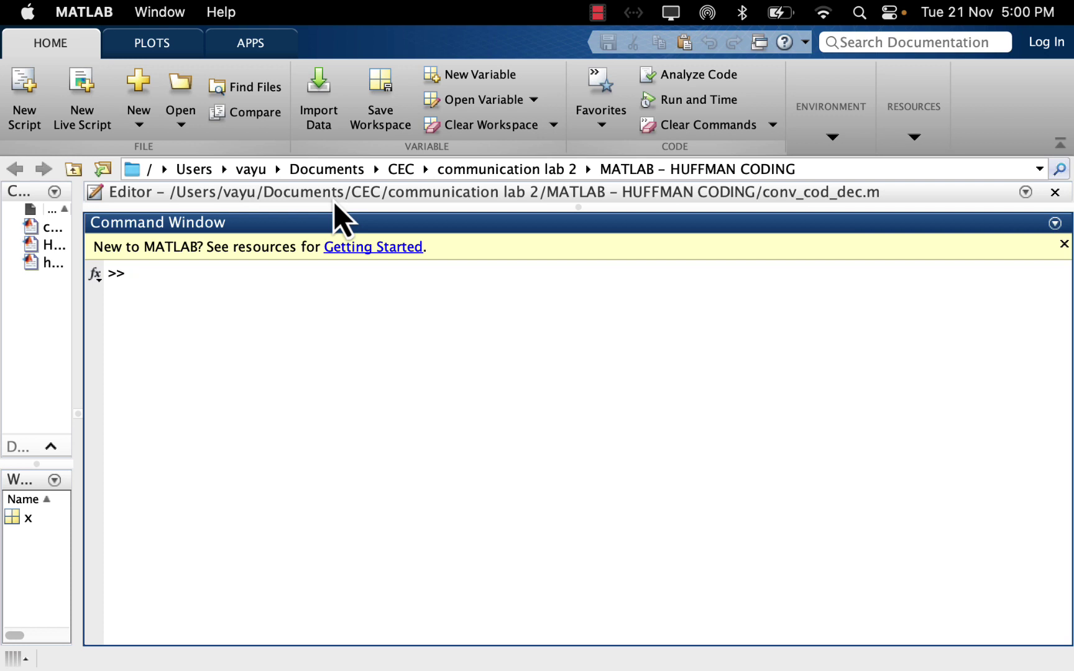
pyautogui.write('x = ')
pyautogui.write('ones(')
pyautogui.write(')')
pyautogui.write('1,1')
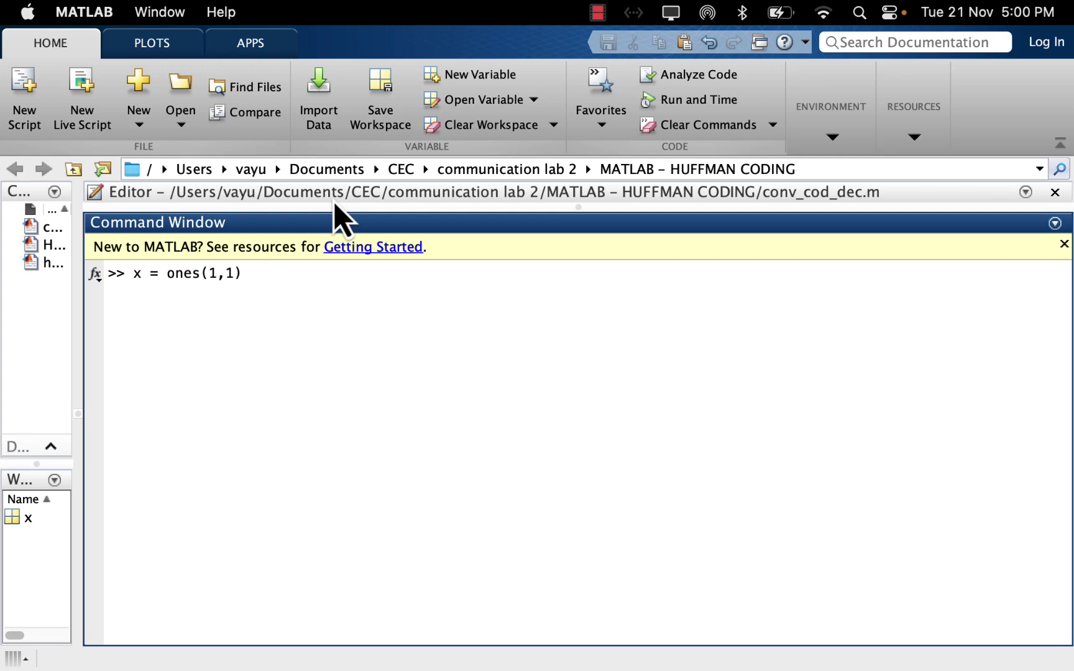
# Step: Run x = ones(1,1) to set x to a single 1
pyautogui.press('Return')
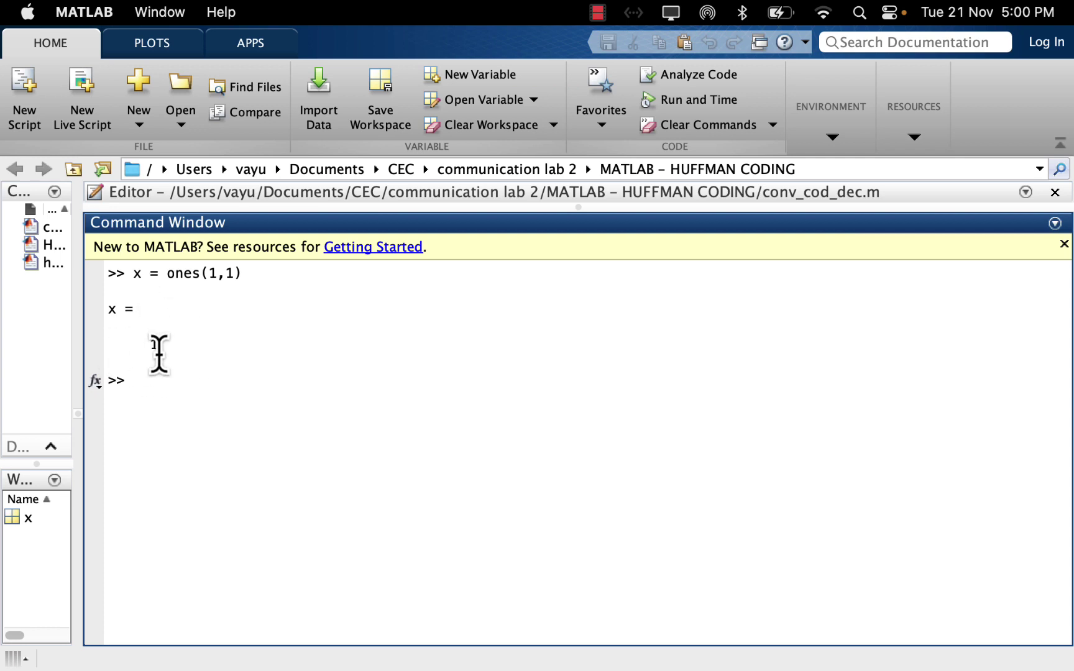
# Step: Edit the recalled command to x = ones(2,2), run it, then clear with clc
pyautogui.press('Up')
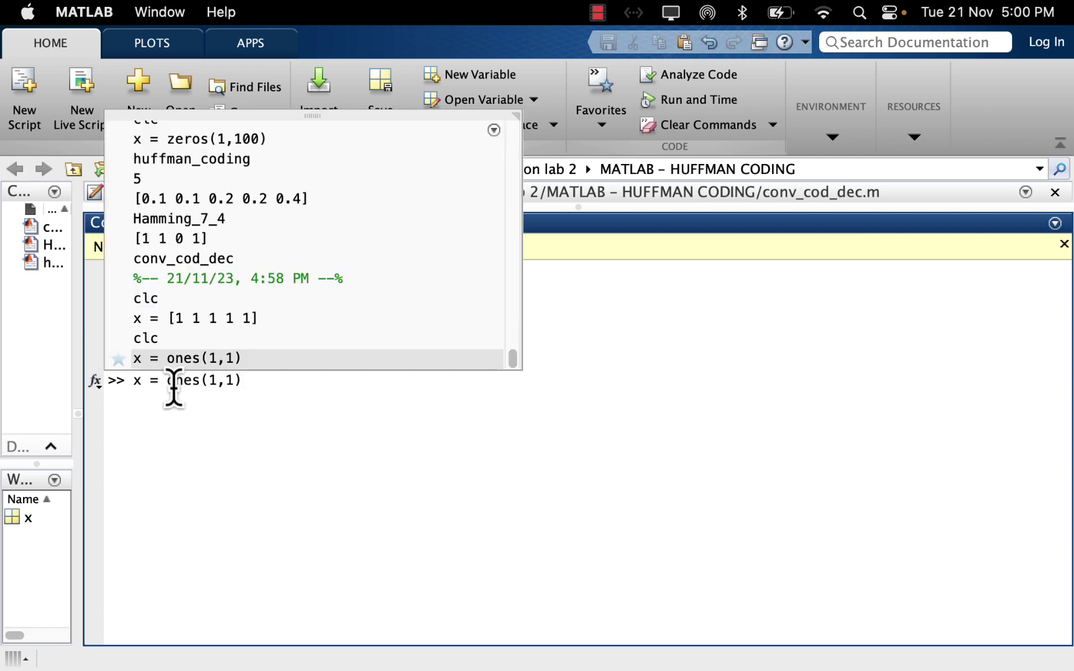
pyautogui.press('Left')
pyautogui.press('Left')
pyautogui.press('Left')
pyautogui.press('BackSpace')
pyautogui.write('2')
pyautogui.press('Right')
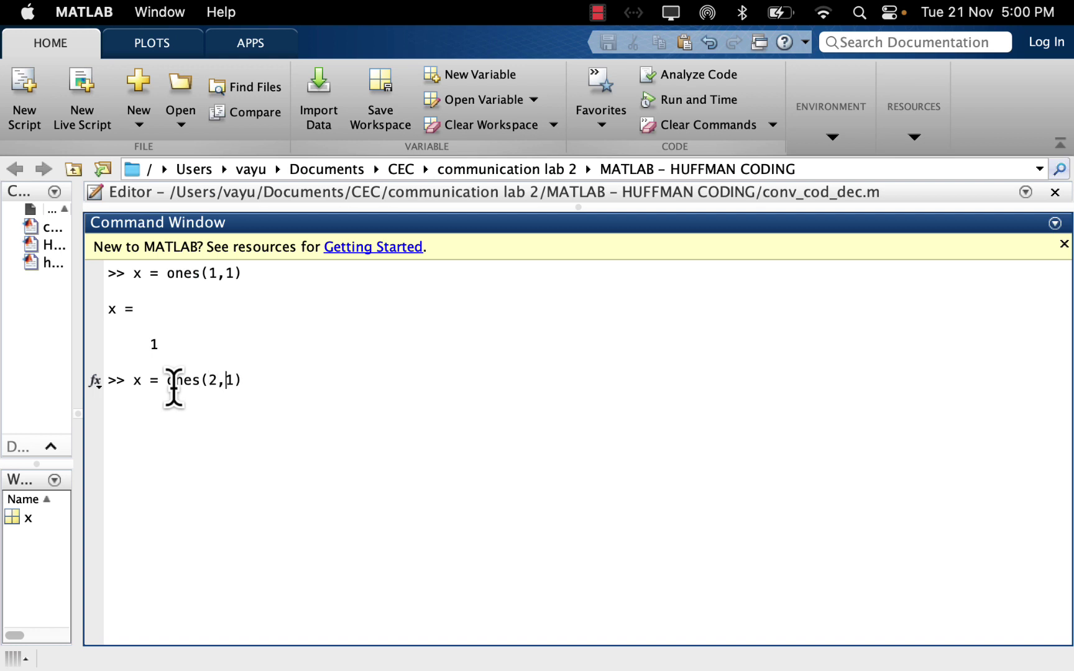
pyautogui.press('Right')
pyautogui.press('Right')
pyautogui.press('Left')
pyautogui.press('BackSpace')
pyautogui.write('2')
pyautogui.press('Return')
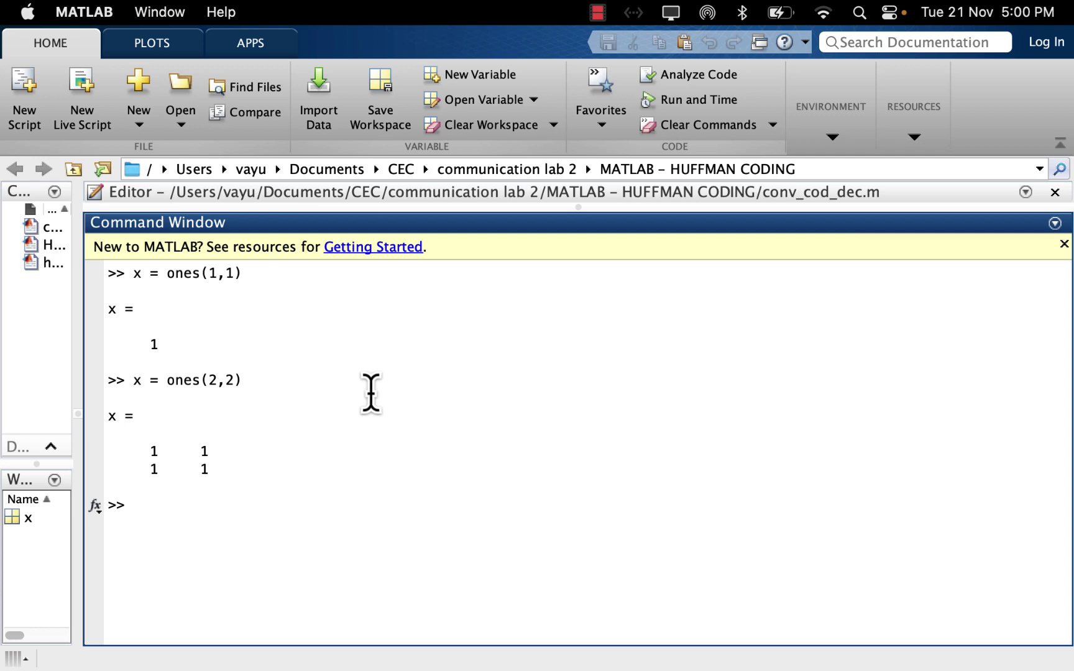
pyautogui.write('clc')
pyautogui.press('Return')
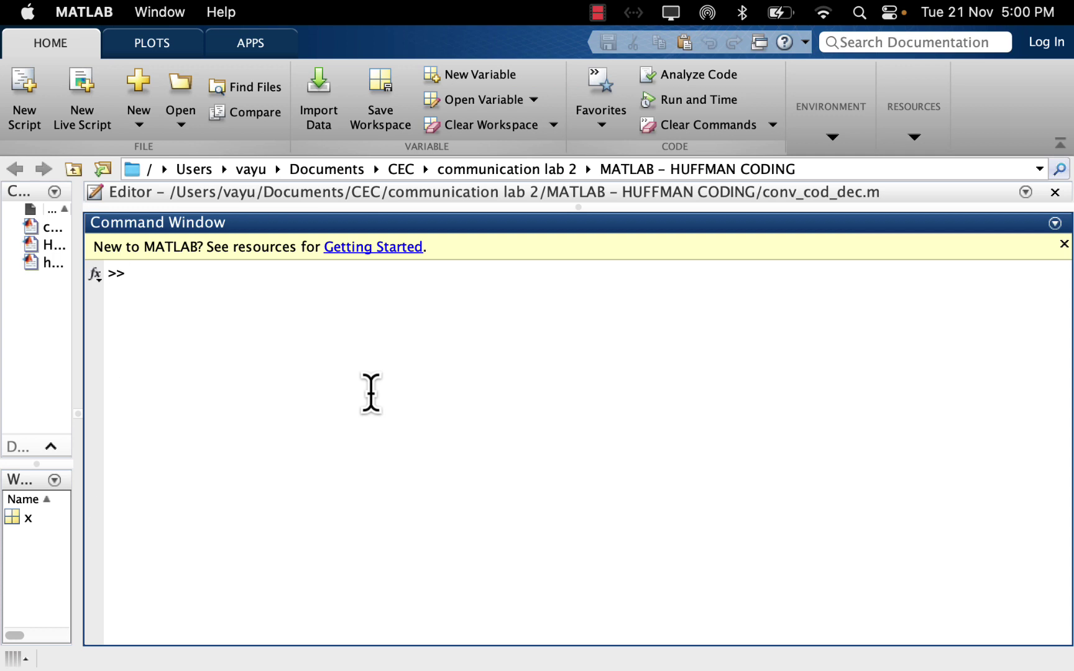
pyautogui.write('x = ones')
pyautogui.write('(1,10')
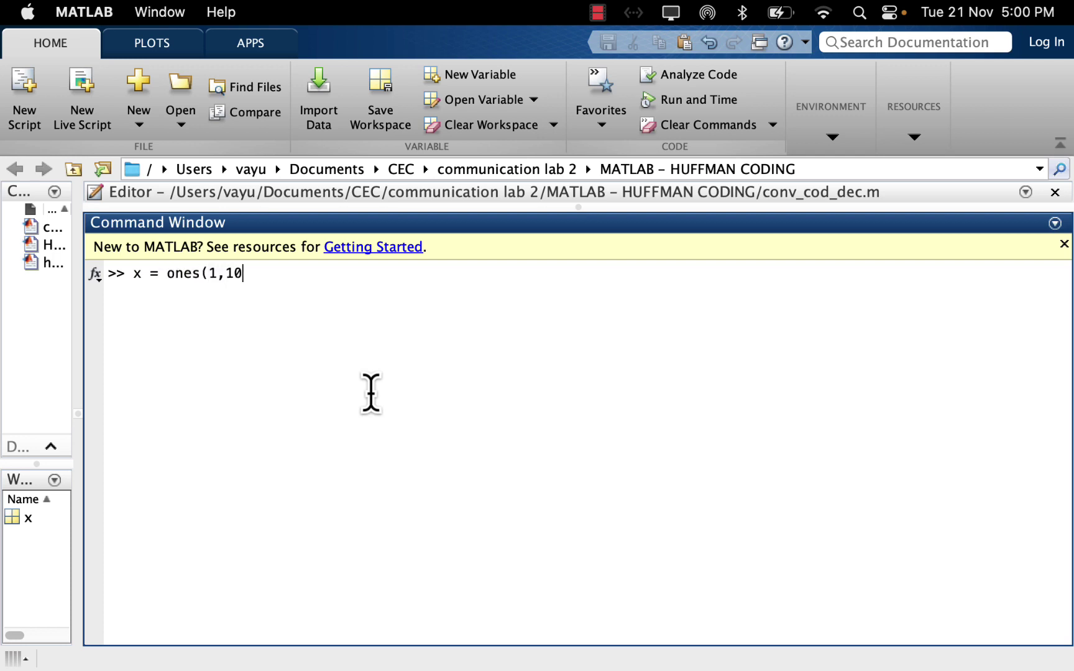
pyautogui.write('0)')
# Step: Run x = ones(1,100) to display a 1-by-100 row of ones
pyautogui.press('Return')
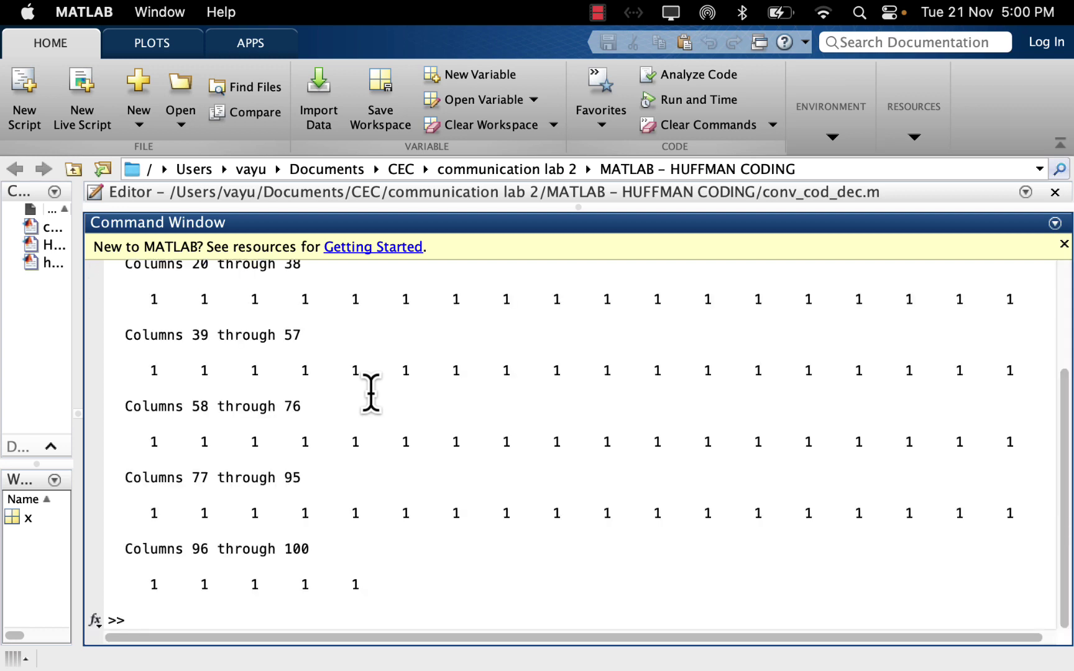
pyautogui.scroll(5, 369, 390)
pyautogui.scroll(-5, 370, 390)
pyautogui.write('x = ')
pyautogui.write('ones')
pyautogui.write('(')
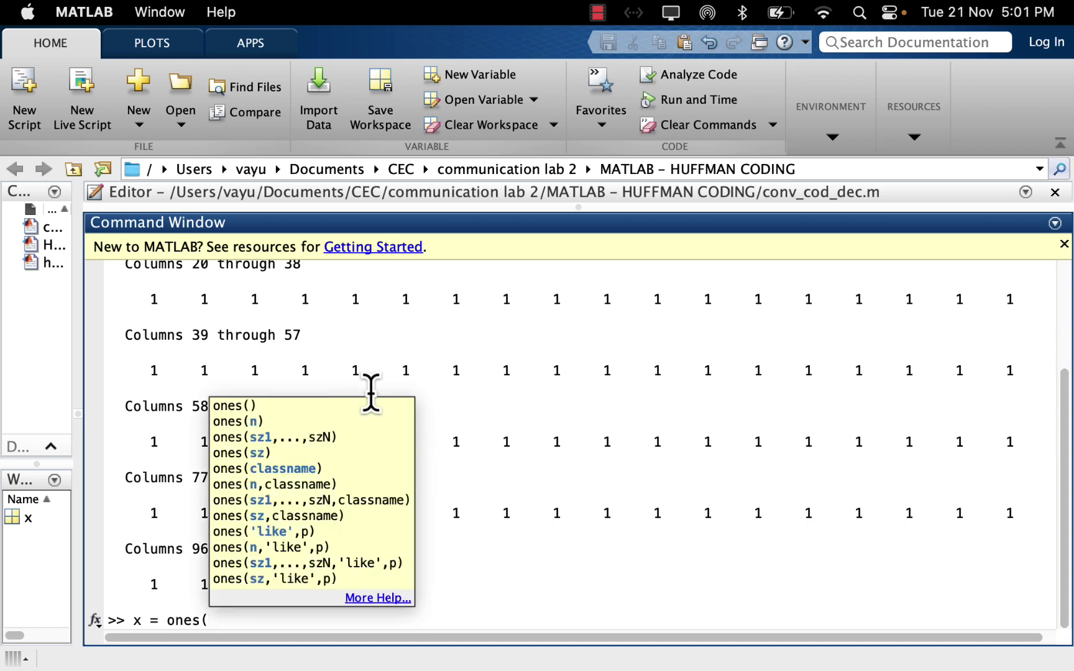
pyautogui.write('100')
# Step: Correct the size typo and run x = ones(10,10)
pyautogui.press('BackSpace')
pyautogui.write(',')
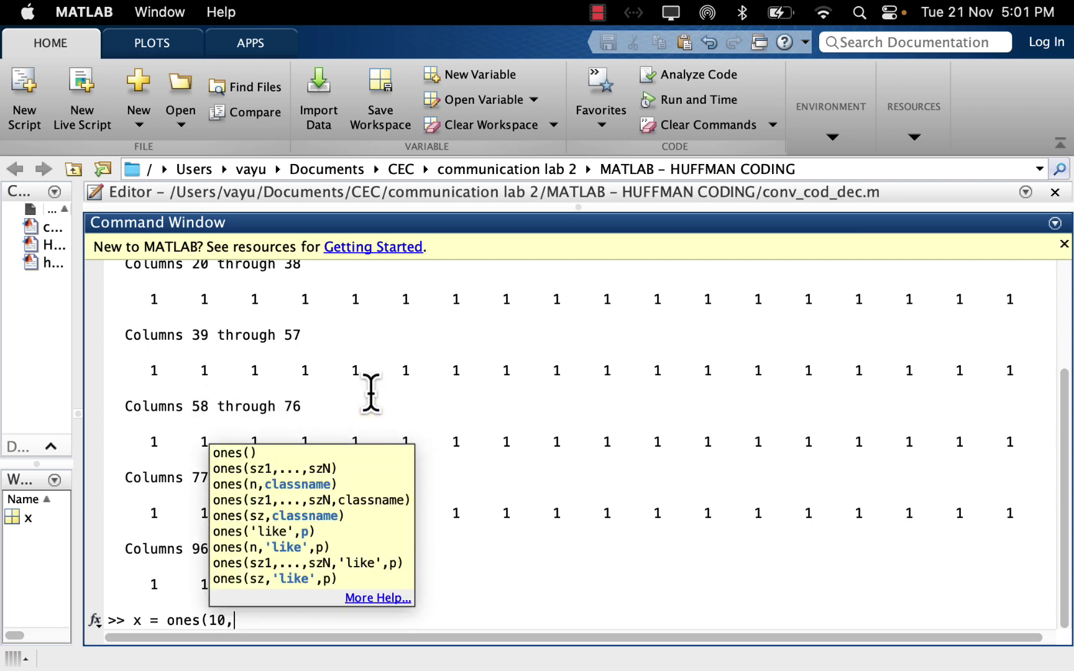
pyautogui.write('10)')
pyautogui.press('Return')
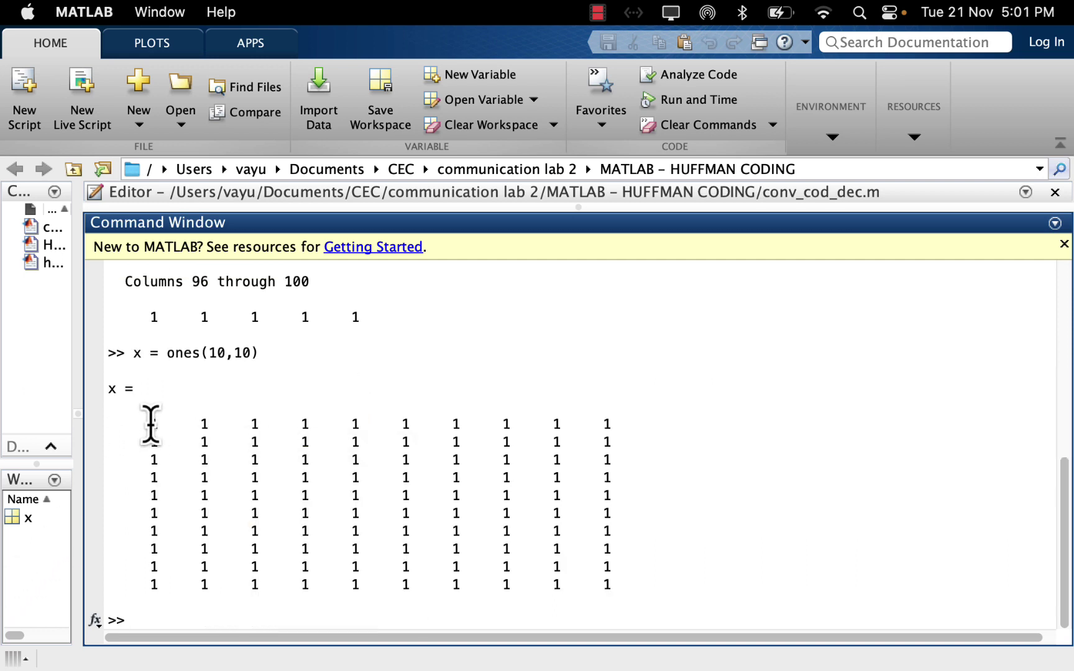